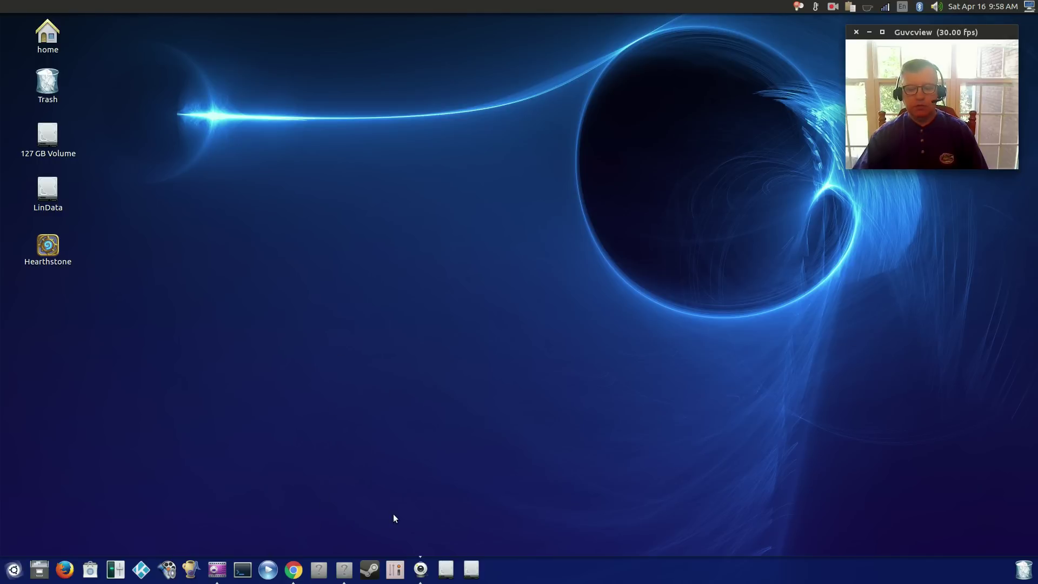
Restore the browser and compare the Ubuntu 16.04 daily build page with the XenialXerus release schedule
{"action": "left_click", "coordinate": [295, 572]}
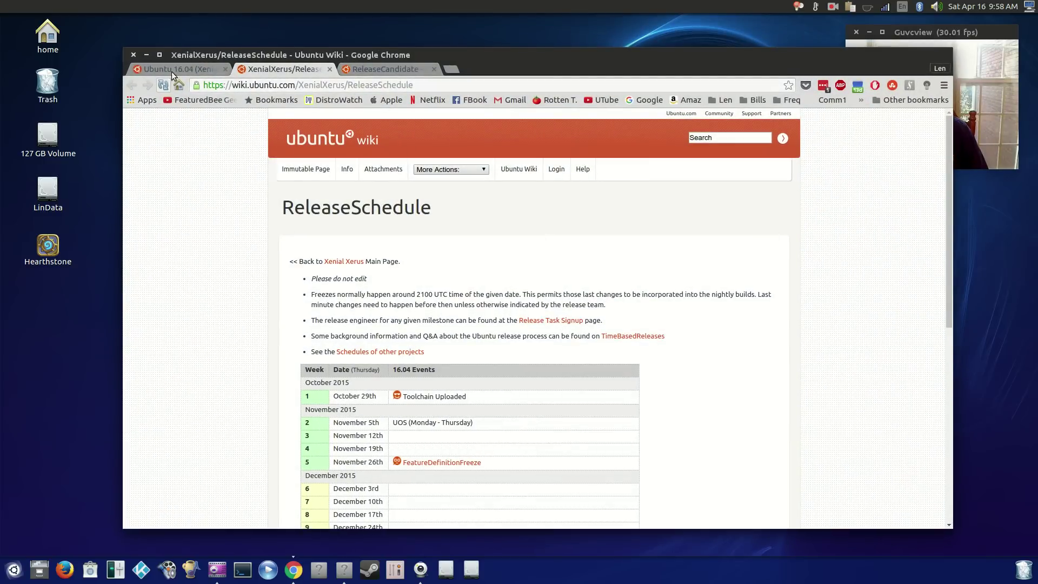
{"action": "left_click", "coordinate": [172, 69]}
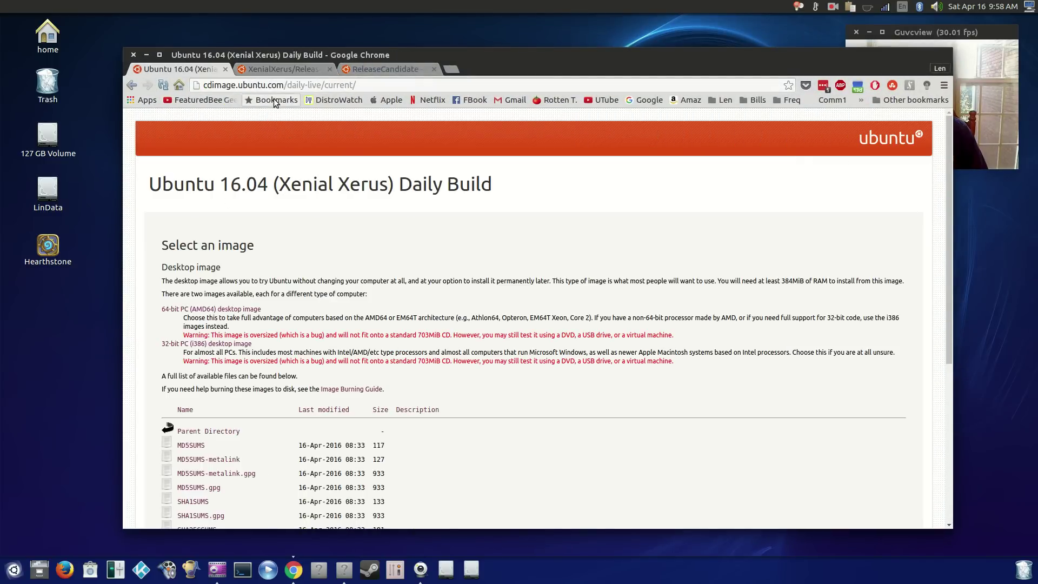
{"action": "left_click", "coordinate": [287, 71]}
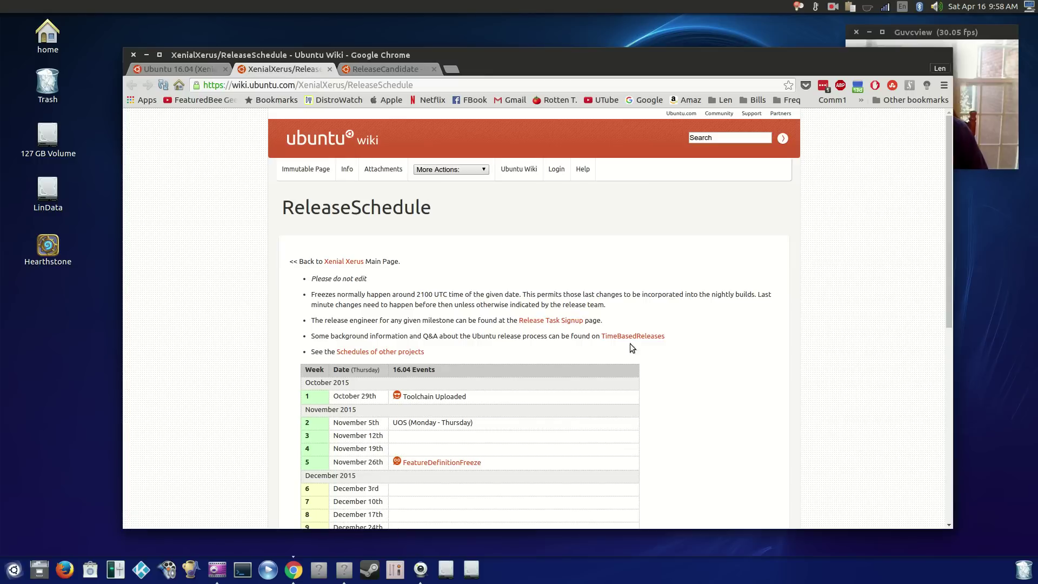
{"action": "scroll", "coordinate": [803, 389], "scroll_direction": "down", "scroll_amount": 8}
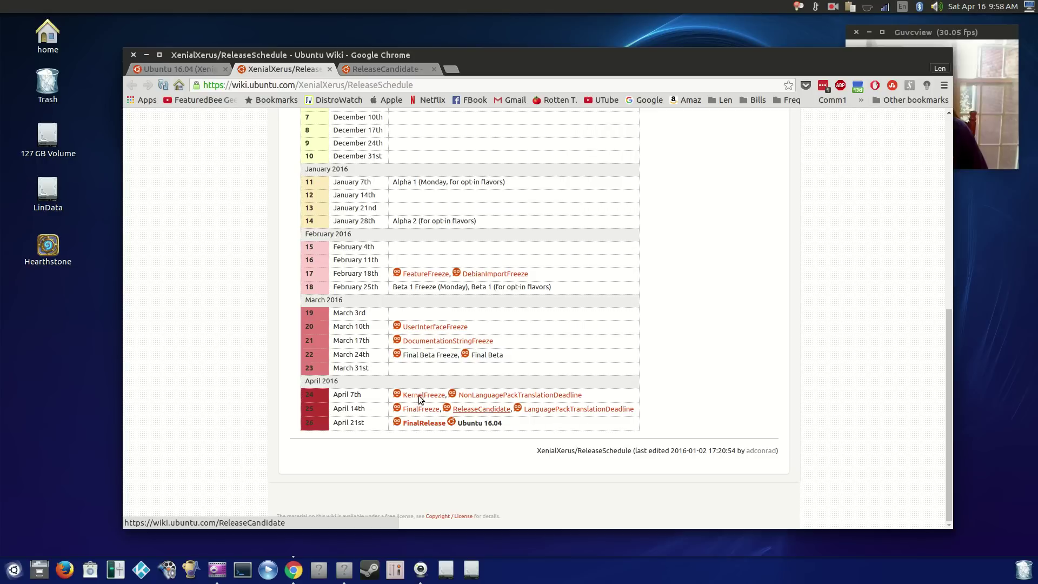
Review the ReleaseCandidate wiki page and daily build downloads, then minimize the browser to the desktop
{"action": "left_click", "coordinate": [199, 73]}
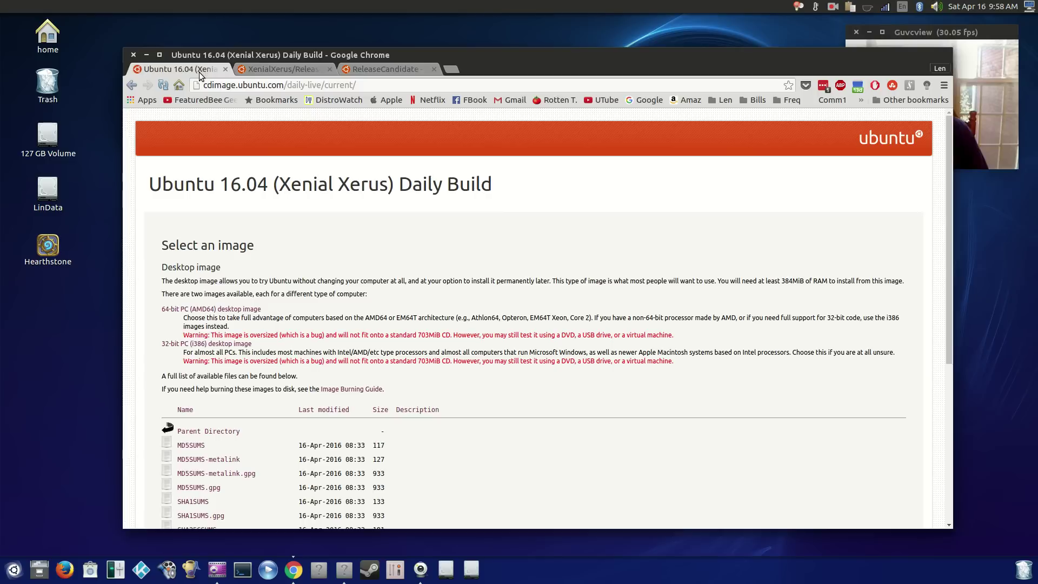
{"action": "left_click", "coordinate": [357, 69]}
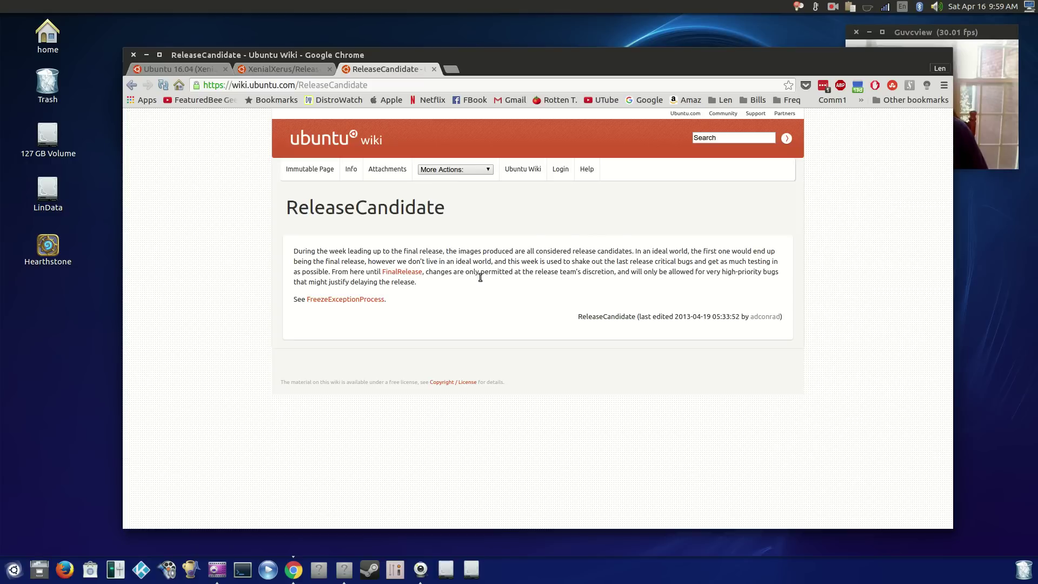
{"action": "left_click", "coordinate": [284, 68]}
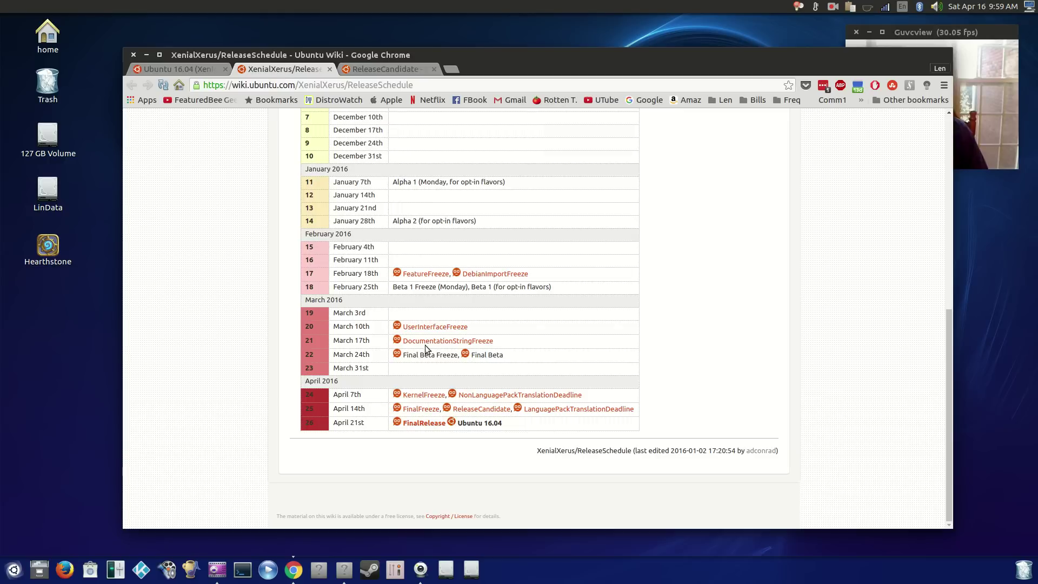
{"action": "left_click", "coordinate": [185, 70]}
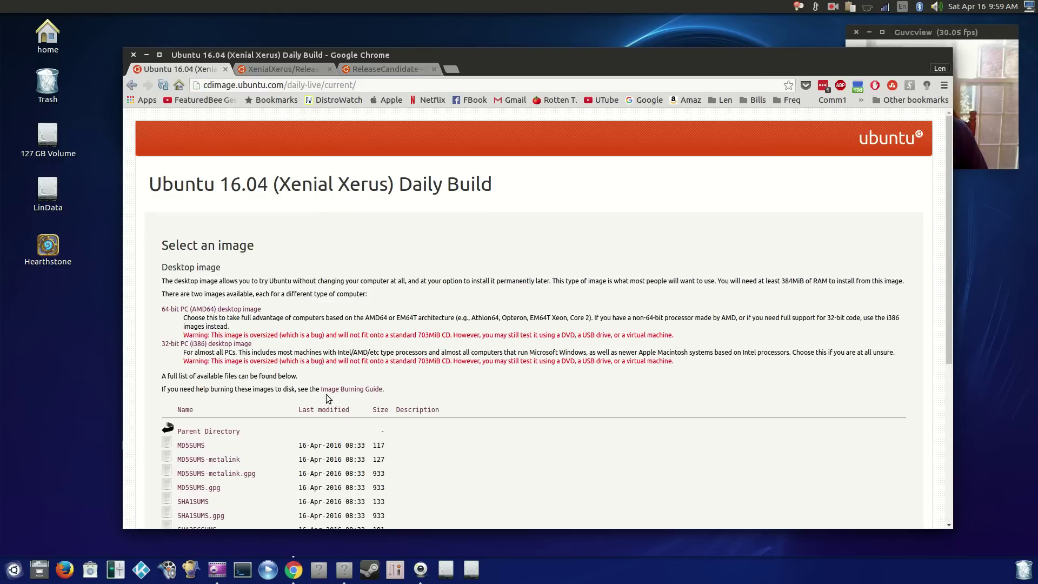
{"action": "scroll", "coordinate": [505, 449], "scroll_direction": "down", "scroll_amount": 5}
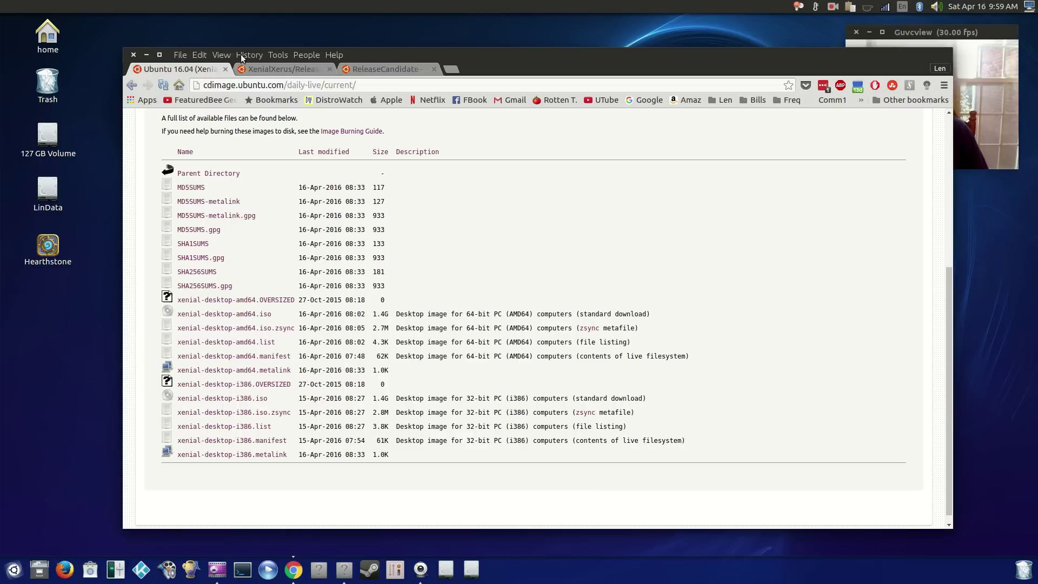
{"action": "left_click", "coordinate": [145, 54]}
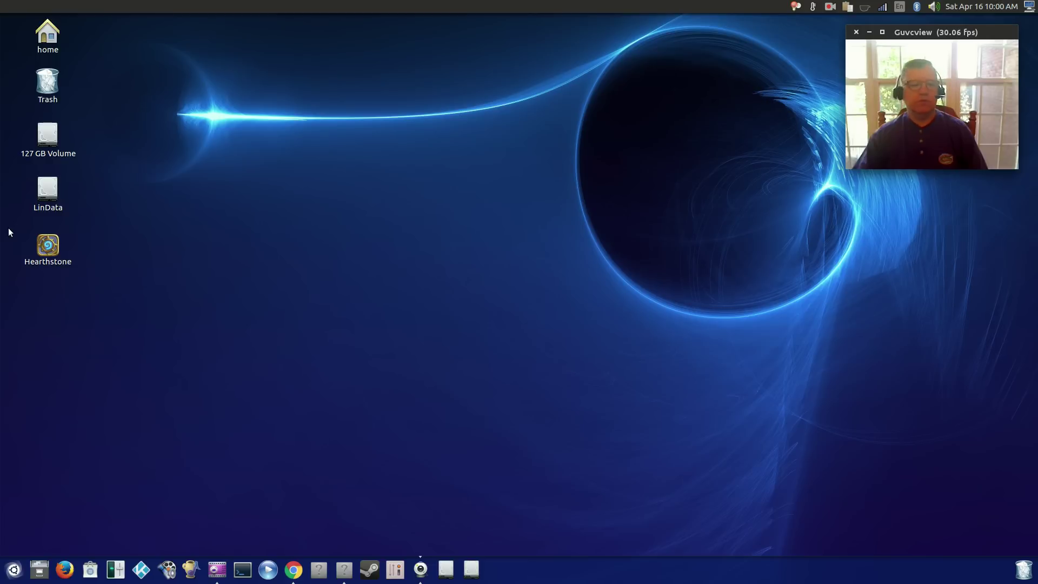
Launch NVIDIA X Server Settings from a Dash search for 'nv', centre it, then quit and confirm
{"action": "left_click", "coordinate": [9, 577]}
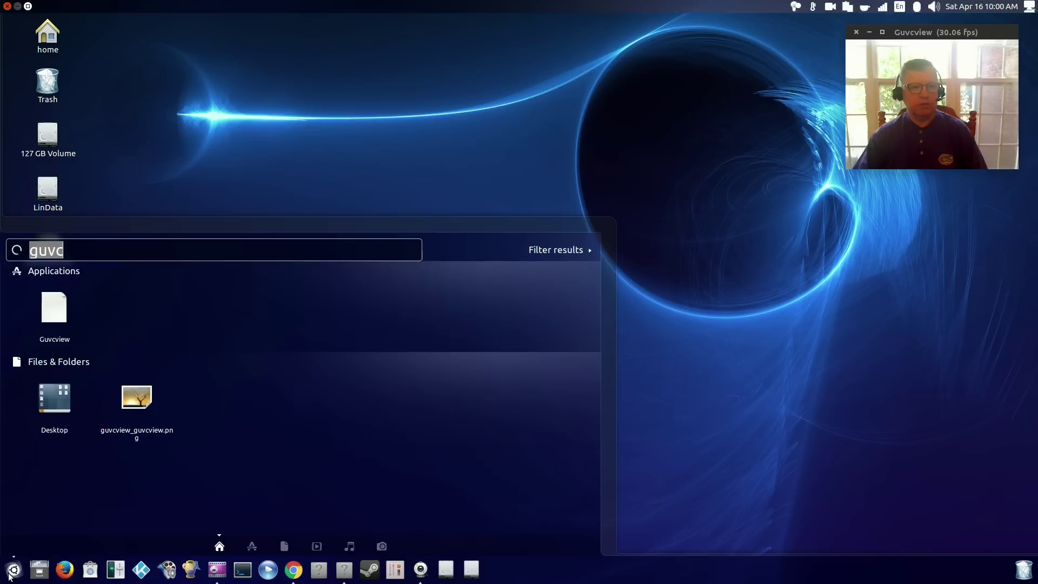
{"action": "type", "text": "nv"}
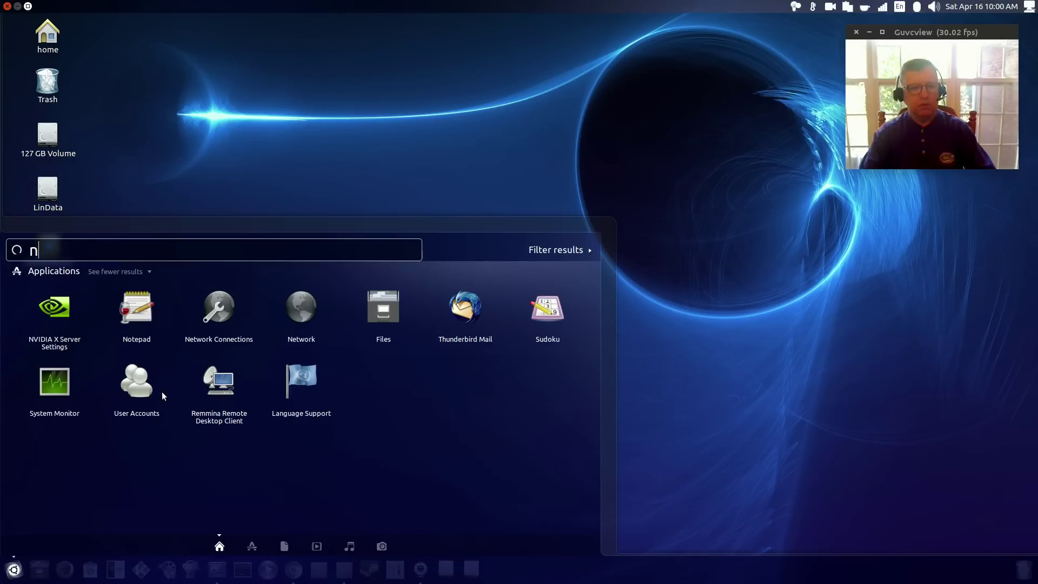
{"action": "left_click", "coordinate": [41, 323]}
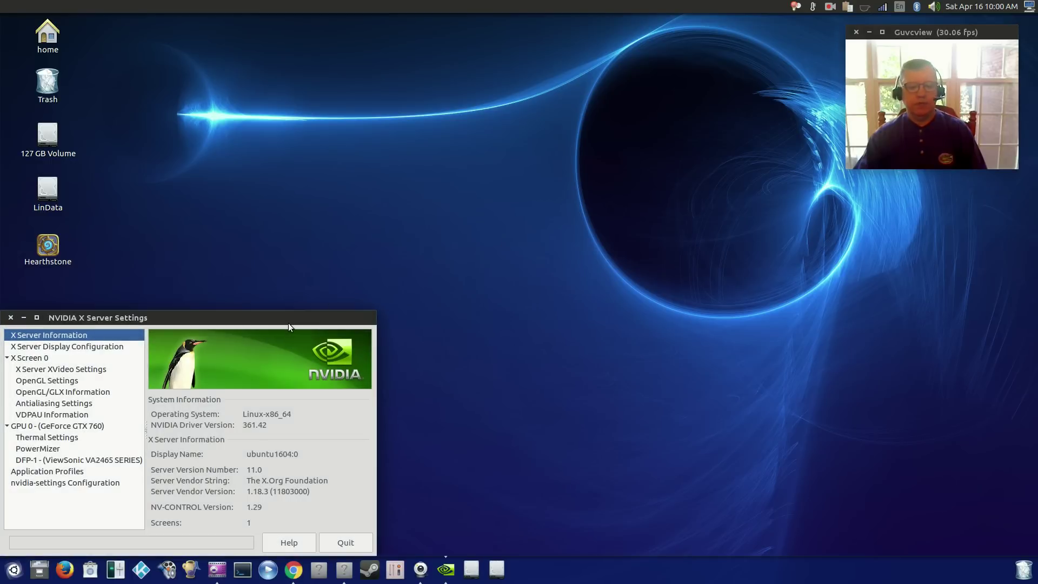
{"action": "left_click_drag", "start_coordinate": [288, 322], "coordinate": [501, 198]}
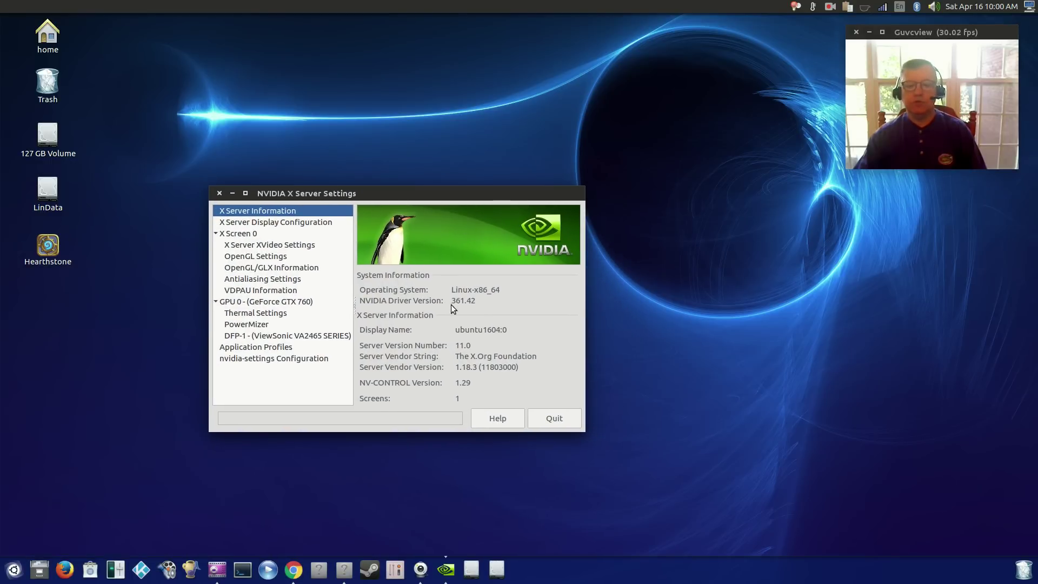
{"action": "left_click", "coordinate": [549, 419]}
{"action": "left_click", "coordinate": [459, 352]}
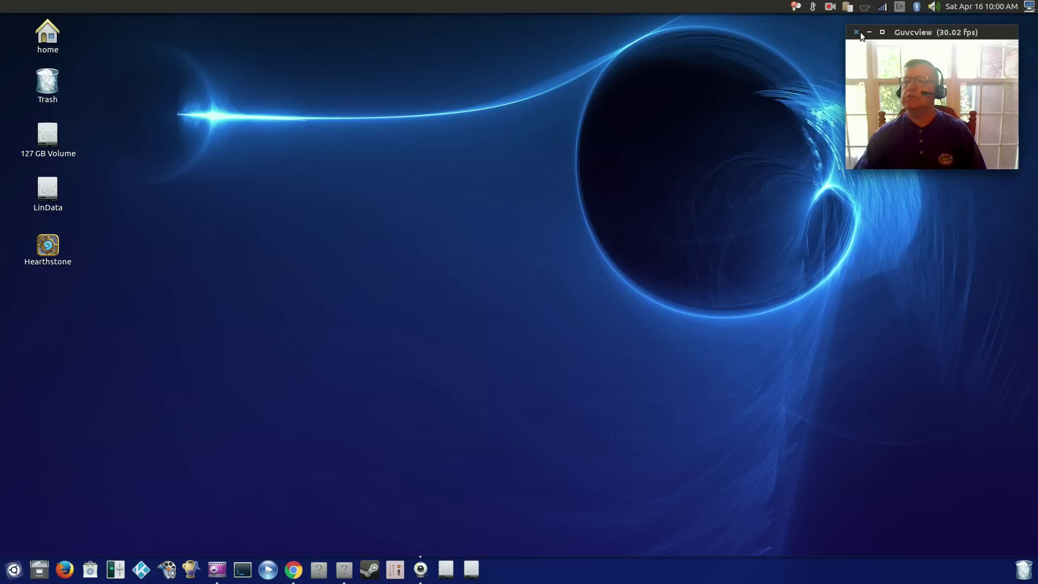
{"action": "left_click", "coordinate": [934, 7]}
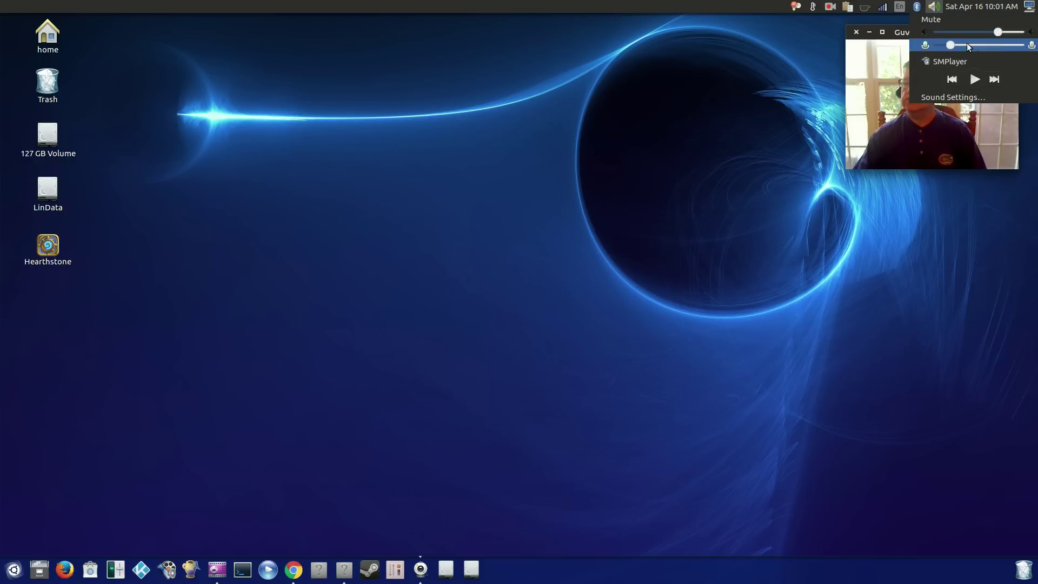
{"action": "left_click", "coordinate": [951, 97]}
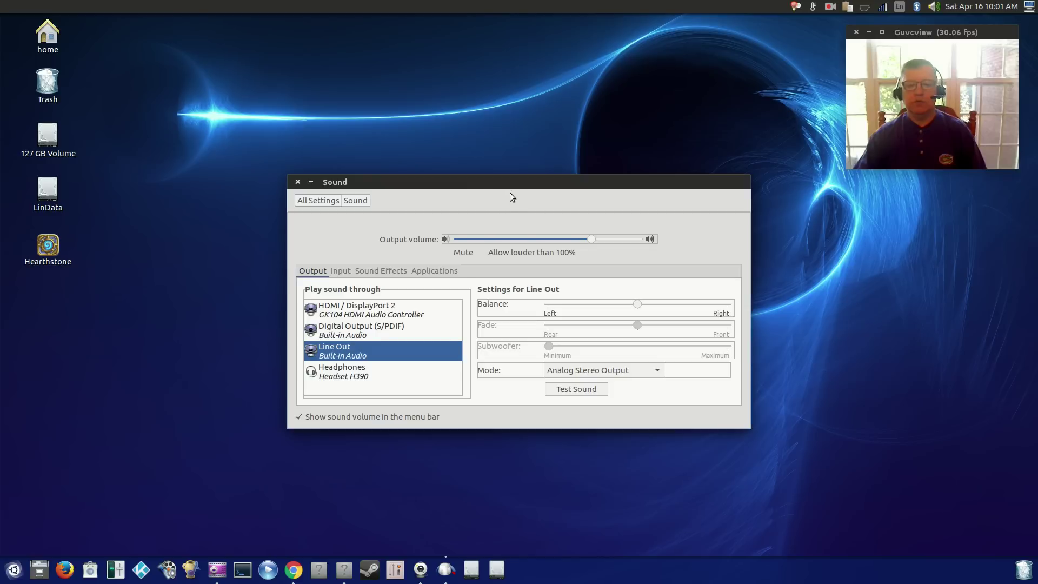
{"action": "mouse_move", "coordinate": [524, 179]}
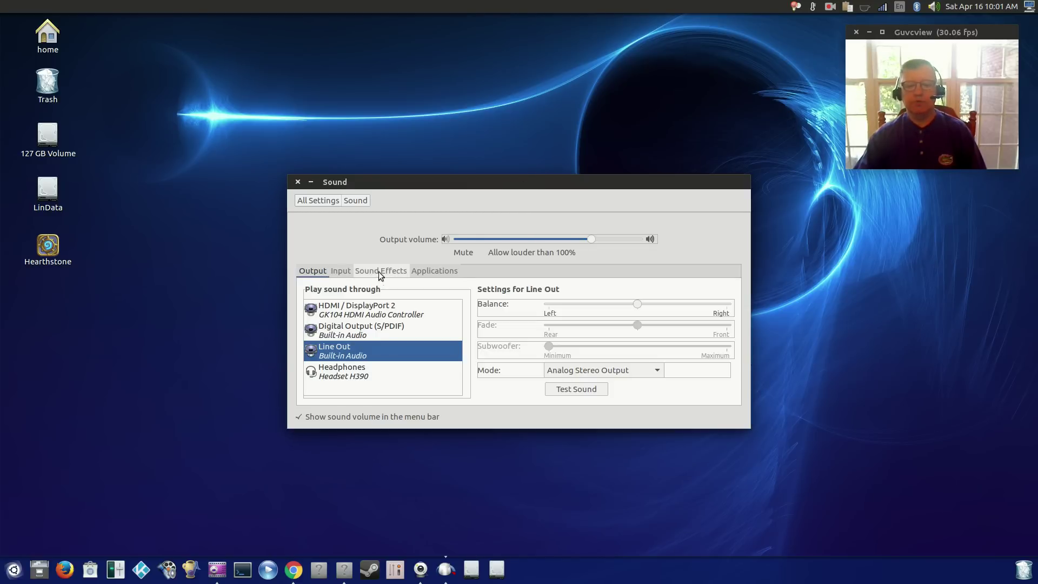
{"action": "left_click", "coordinate": [298, 183]}
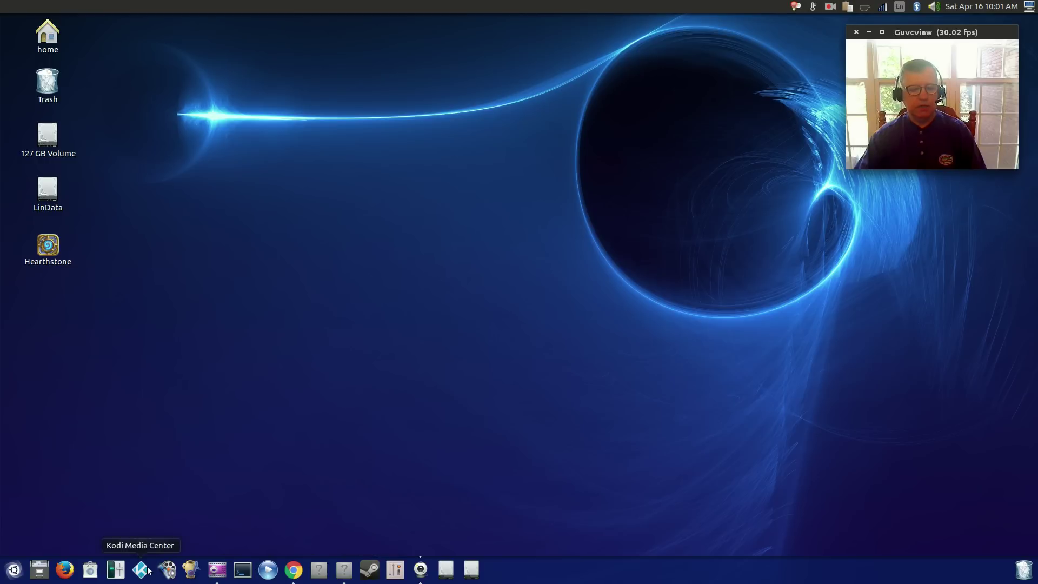
Launch Unity Tweak Tool and System Settings, then close System Settings and the Unity Tweak Tool window
{"action": "left_click", "coordinate": [396, 569]}
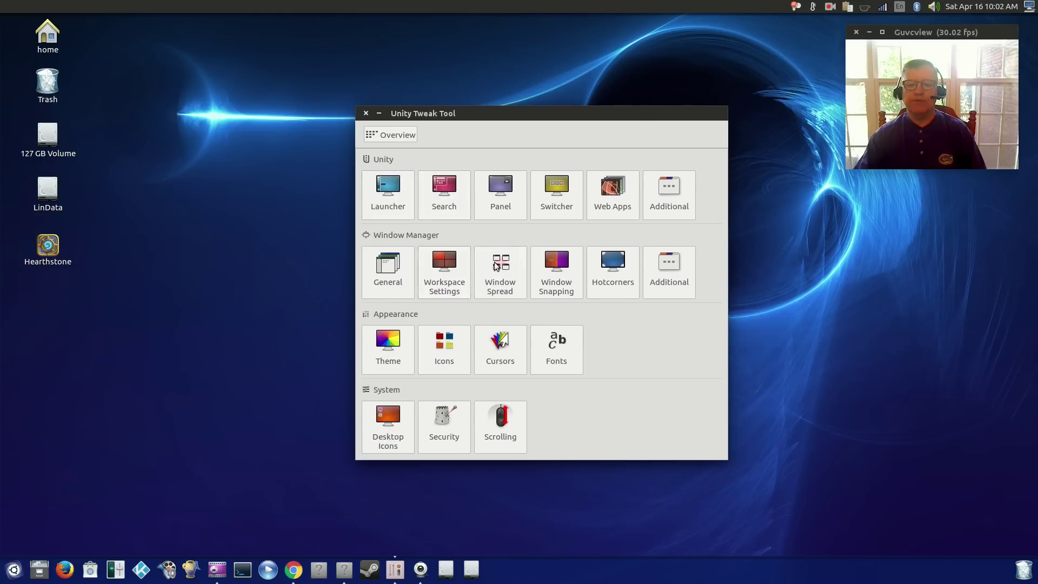
{"action": "left_click", "coordinate": [115, 569]}
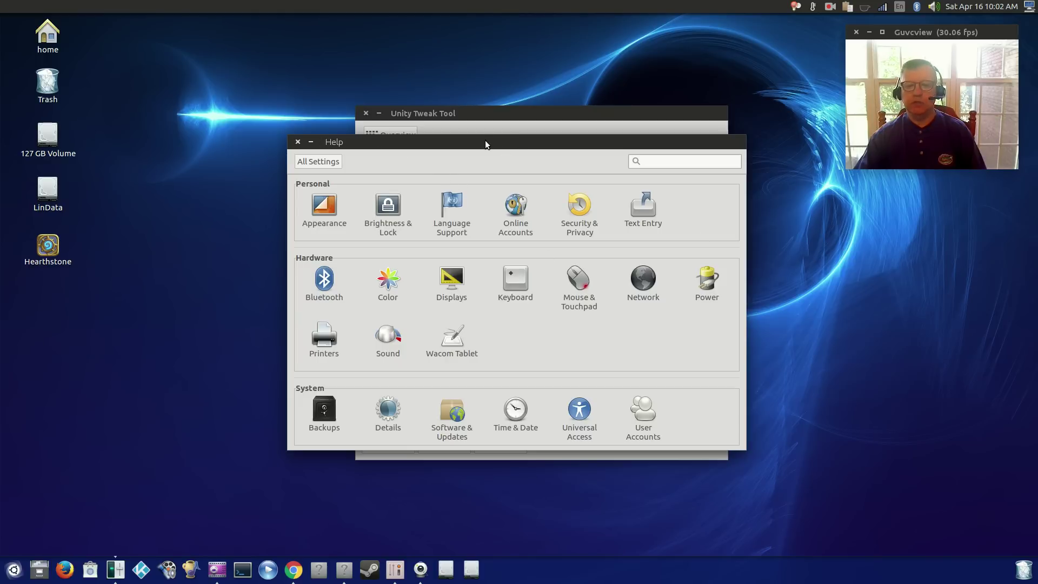
{"action": "left_click_drag", "start_coordinate": [477, 141], "coordinate": [337, 192]}
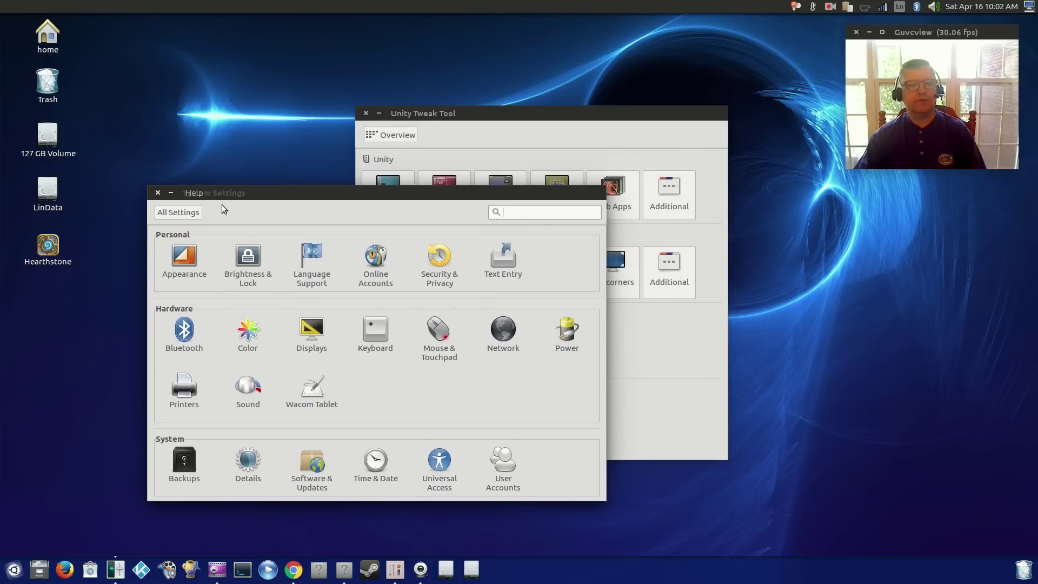
{"action": "left_click", "coordinate": [158, 194]}
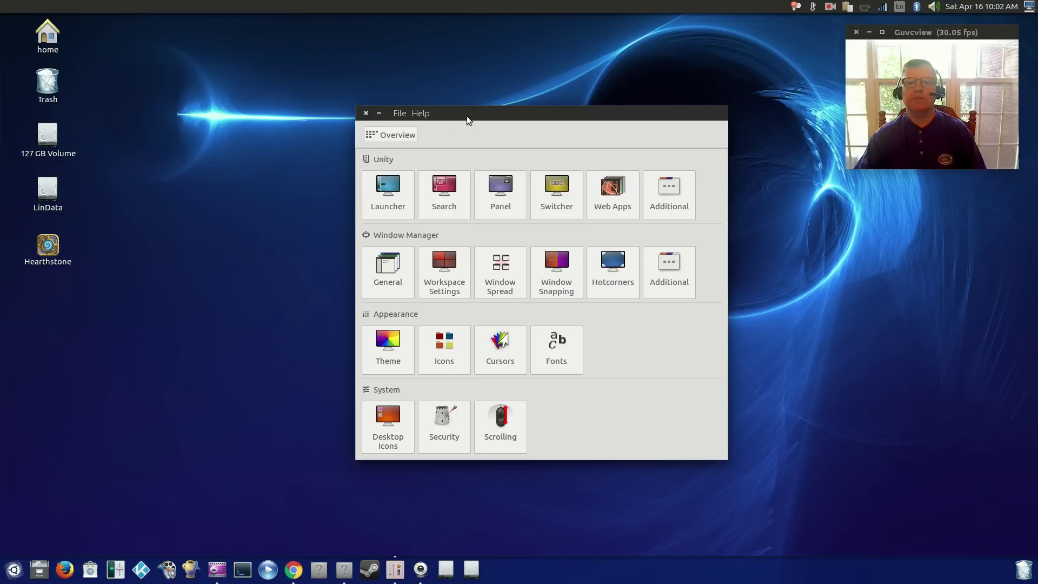
{"action": "left_click", "coordinate": [367, 114]}
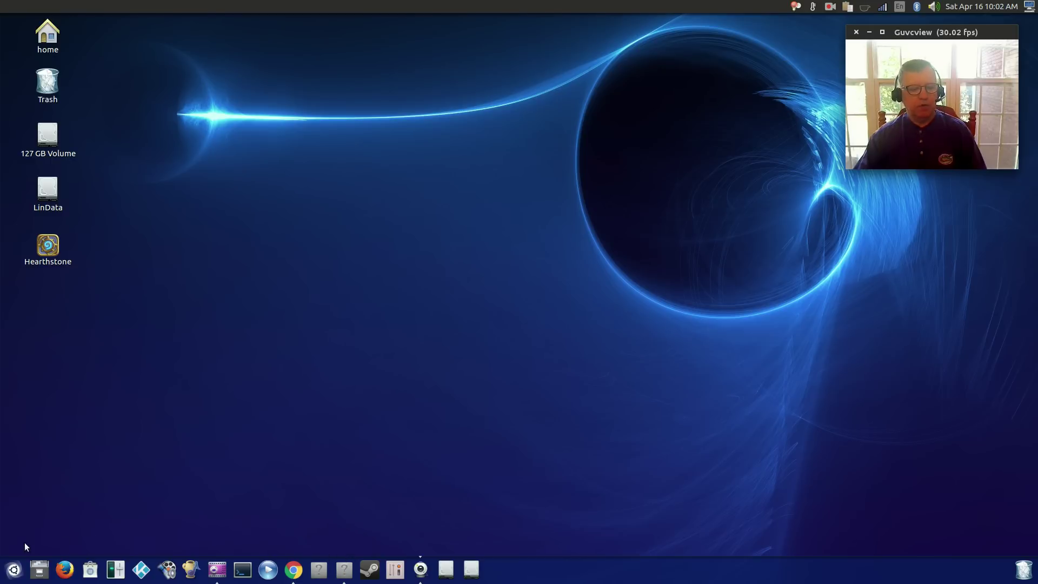
{"action": "left_click", "coordinate": [14, 569]}
{"action": "type", "text": "nv"}
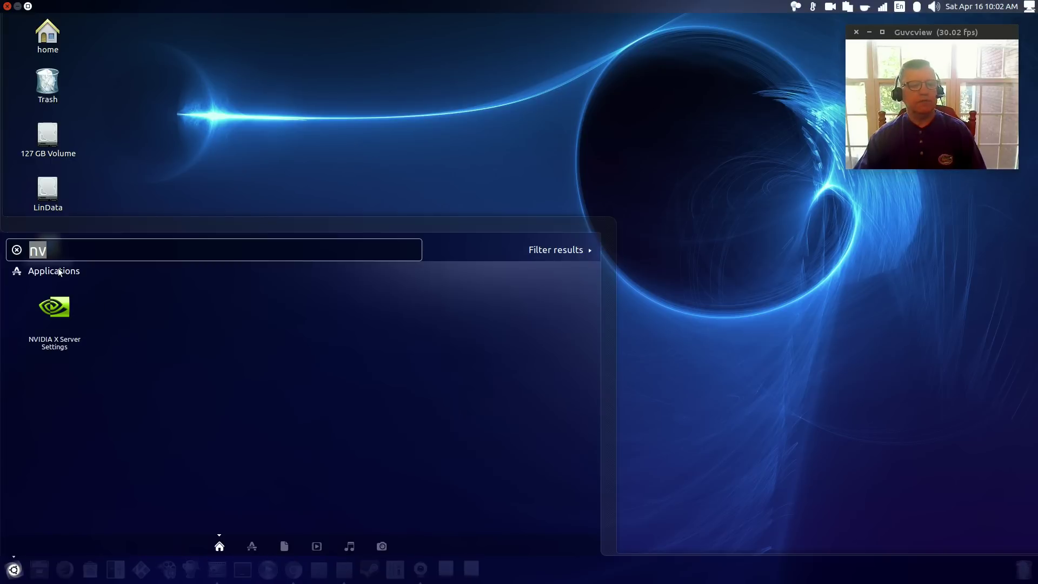
{"action": "key", "text": "BackSpace"}
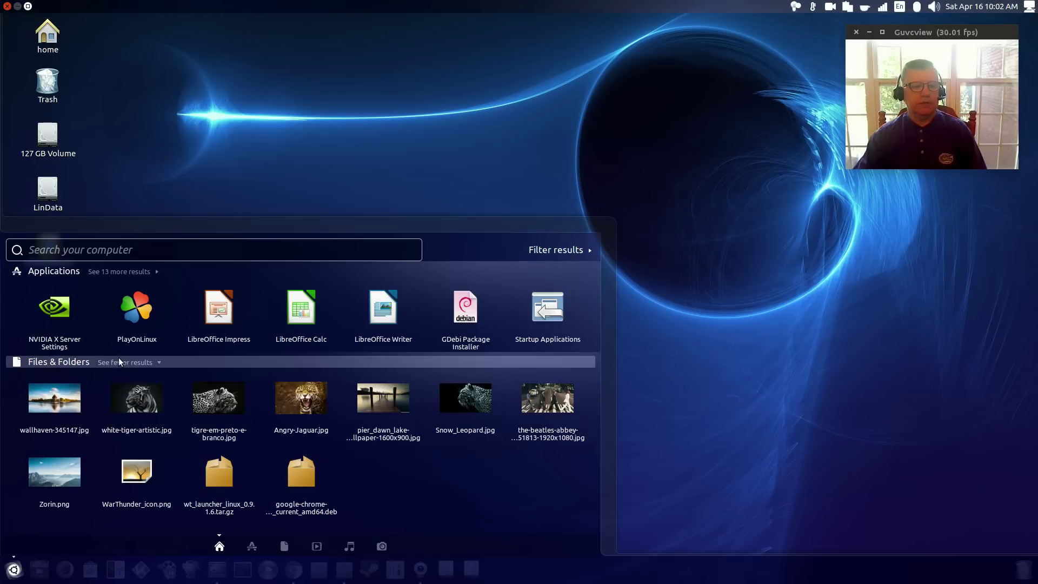
{"action": "left_click", "coordinate": [110, 271]}
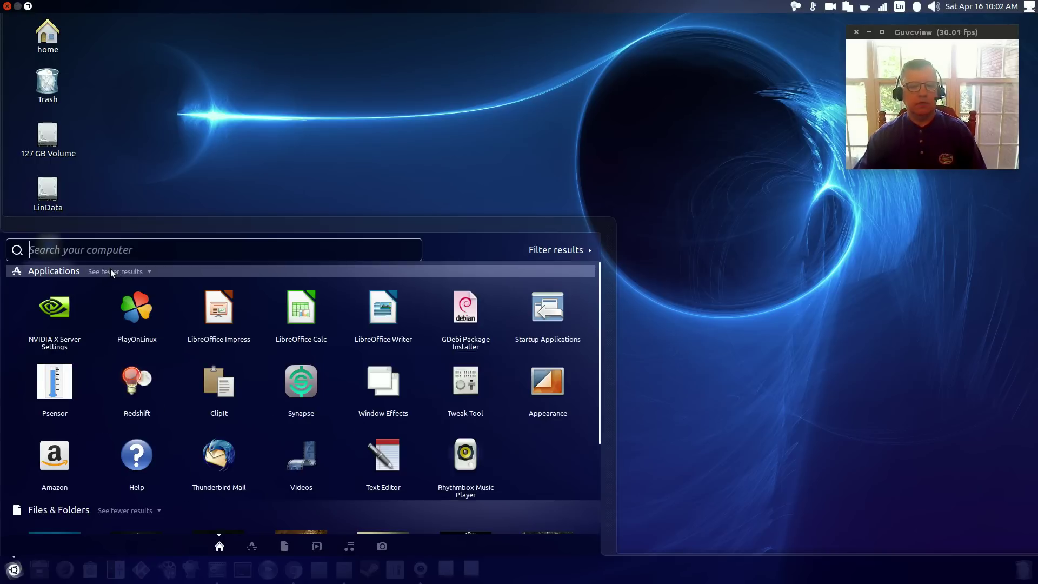
{"action": "type", "text": "g"}
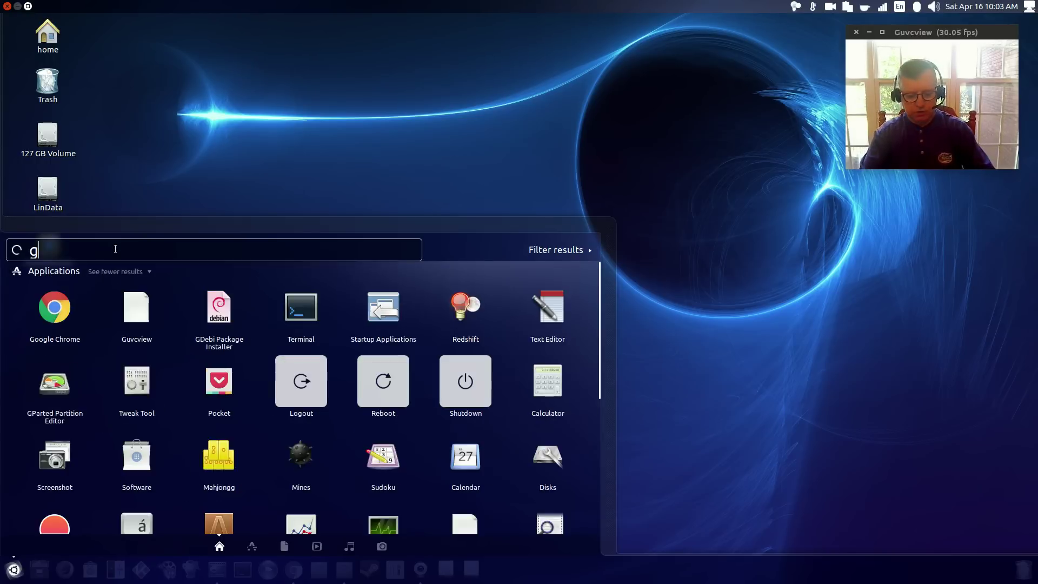
{"action": "type", "text": "uvc"}
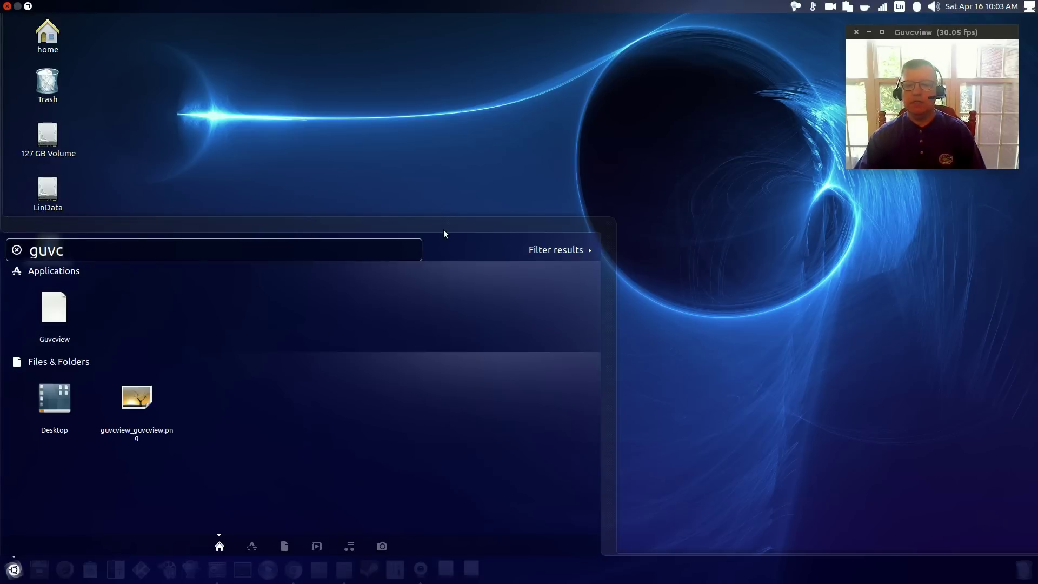
{"action": "left_click", "coordinate": [259, 186]}
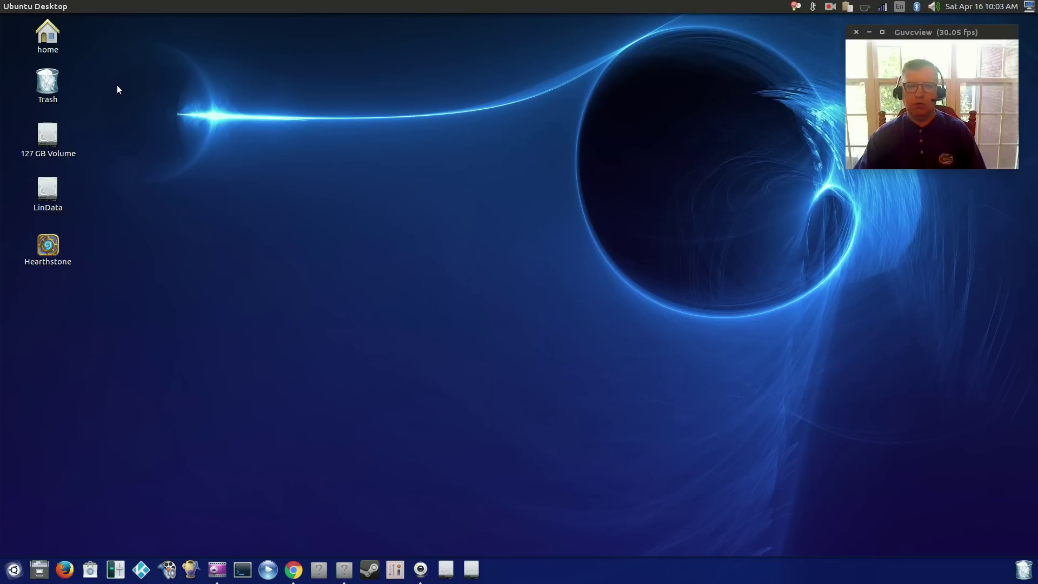
{"action": "double_click", "coordinate": [54, 46]}
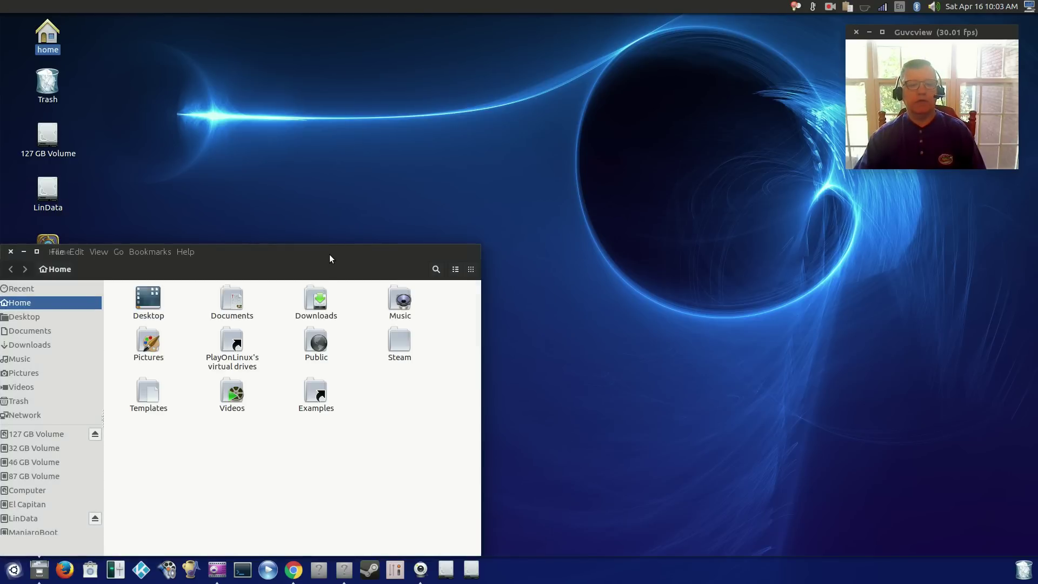
{"action": "left_click_drag", "start_coordinate": [329, 255], "coordinate": [505, 93]}
{"action": "left_click", "coordinate": [425, 93]}
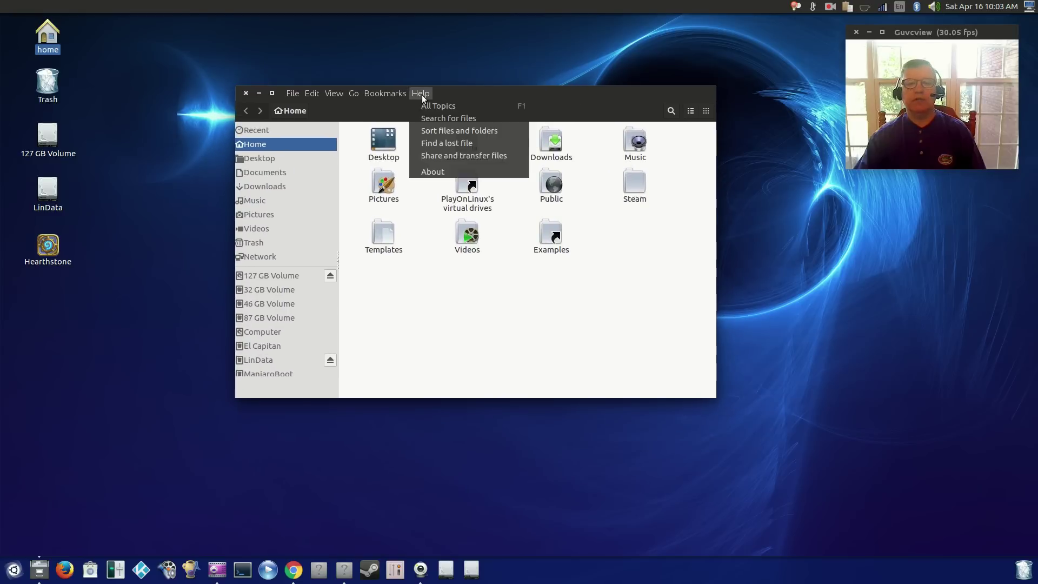
{"action": "left_click", "coordinate": [430, 172]}
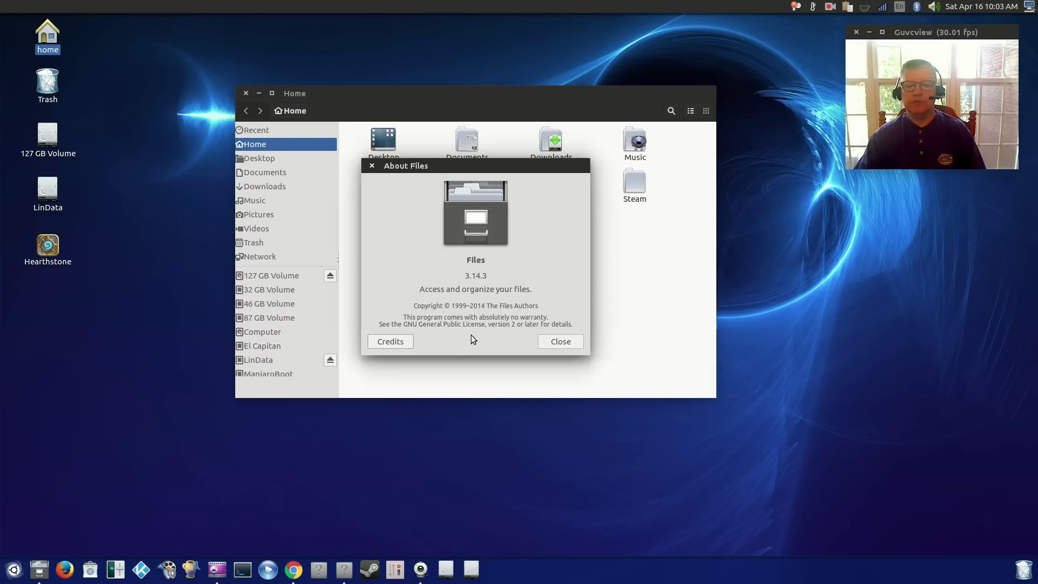
{"action": "left_click", "coordinate": [558, 343]}
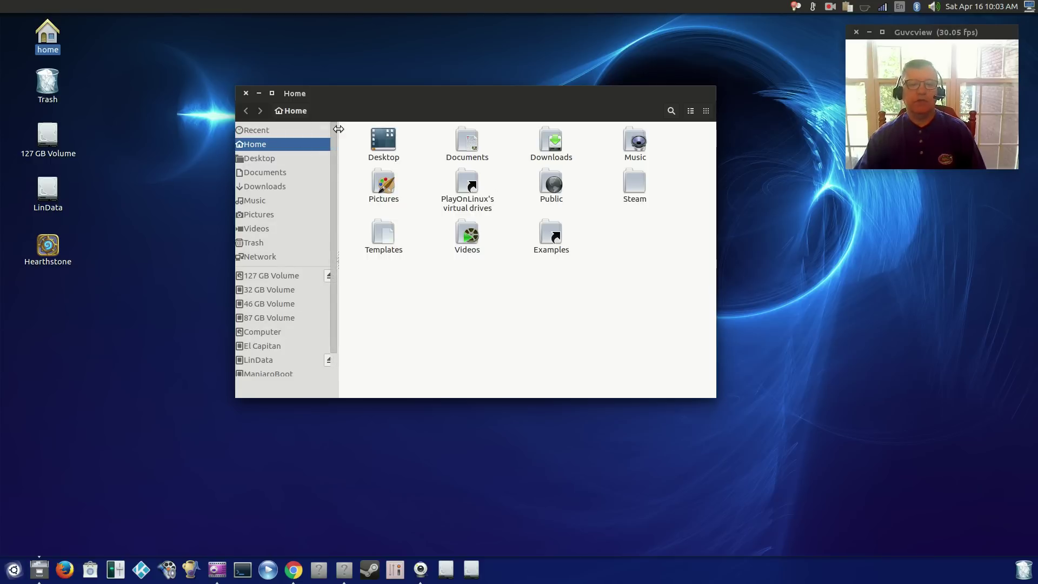
{"action": "mouse_move", "coordinate": [394, 93]}
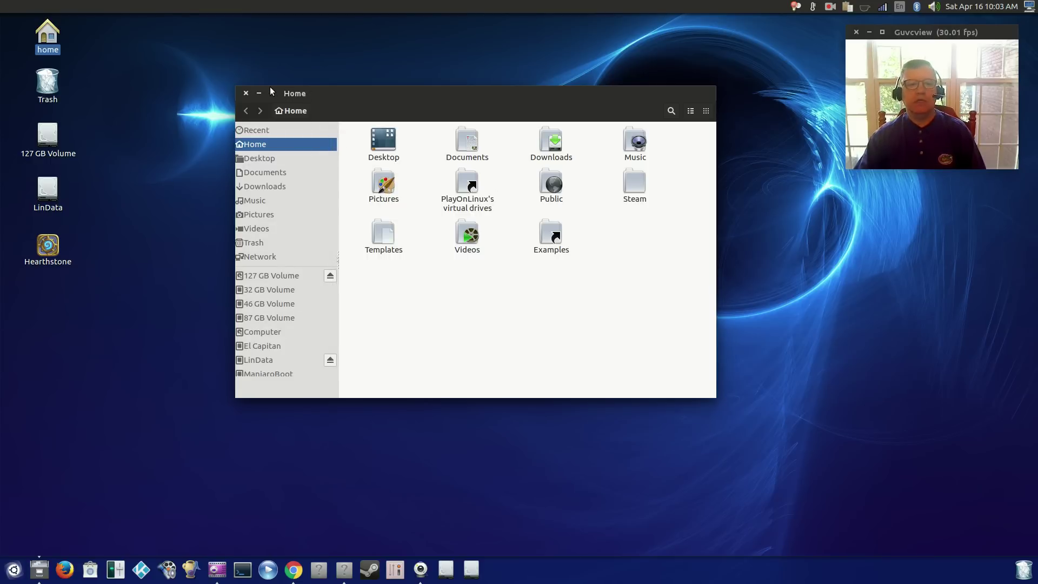
{"action": "left_click", "coordinate": [246, 94]}
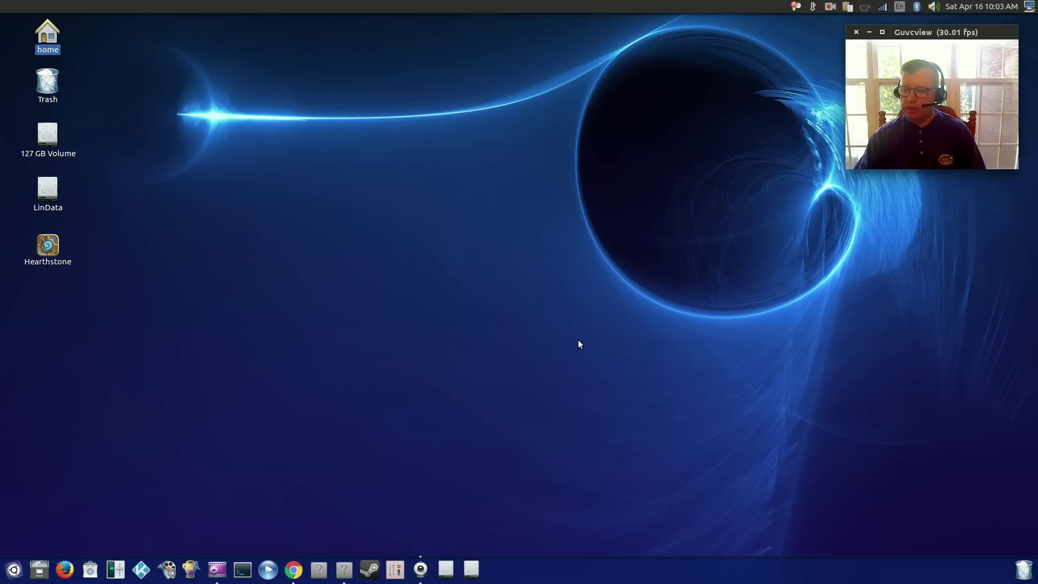
{"action": "left_click", "coordinate": [525, 288]}
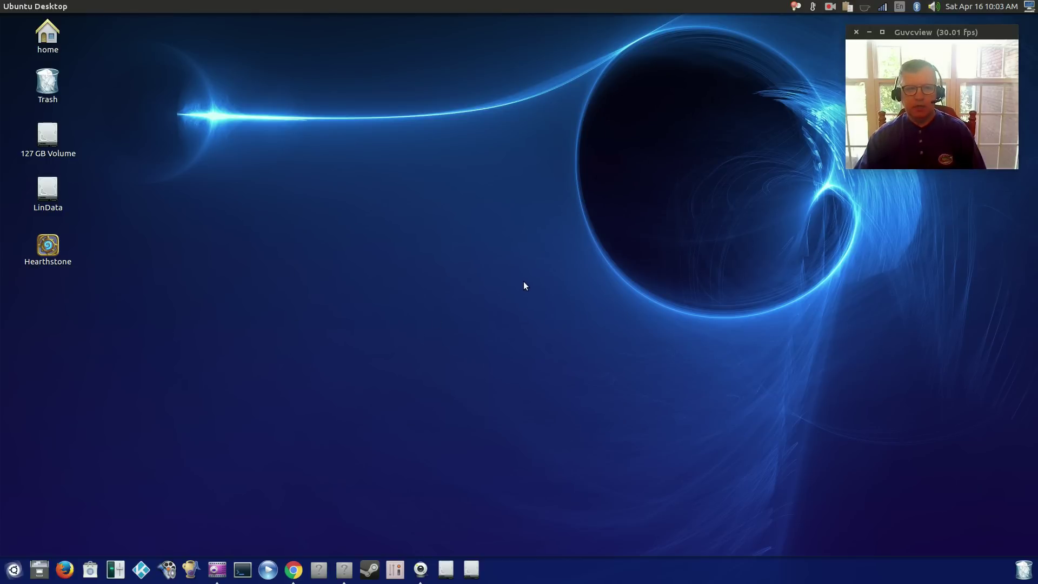